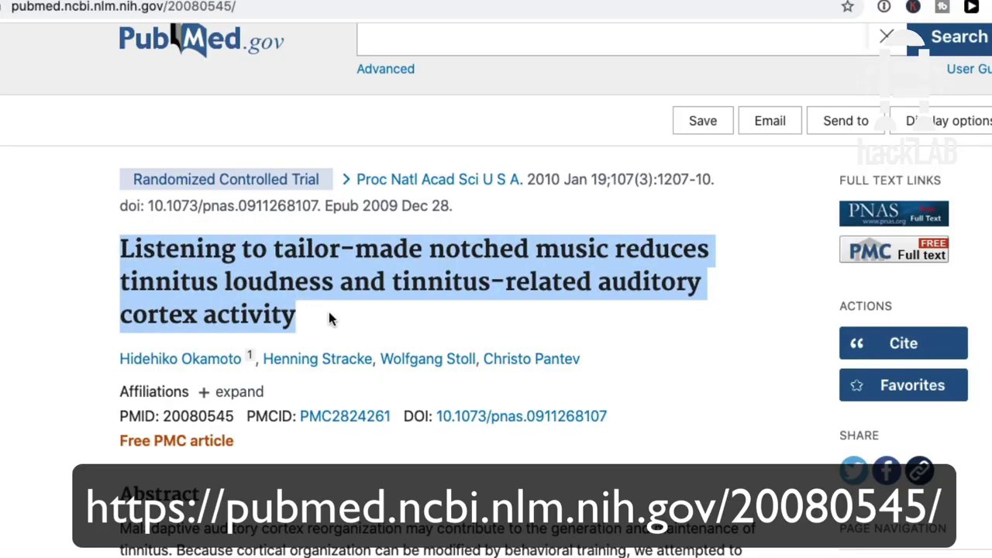
click(329, 314)
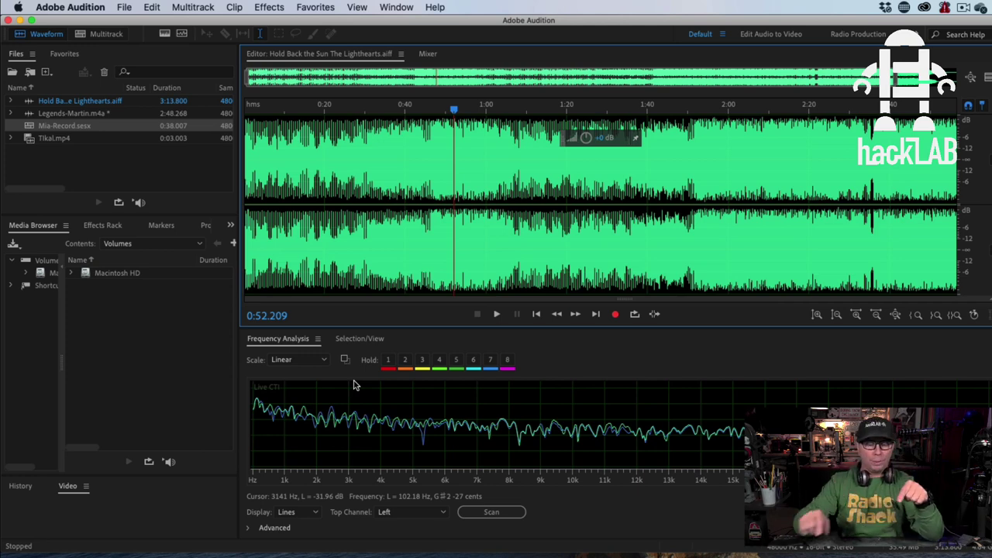
- Play the unfiltered Hold Back the Sun song from around 0:52
key(space)
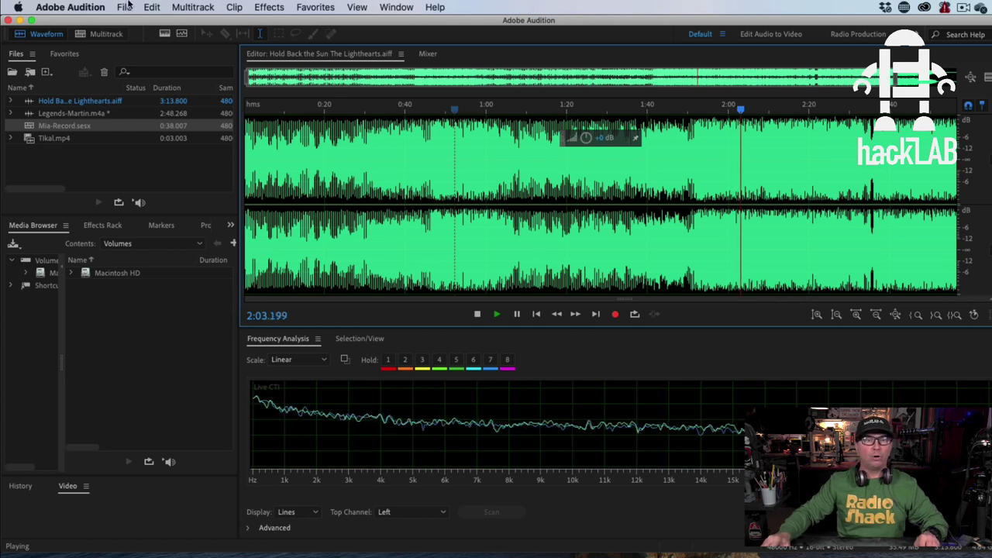
- Open Effects > Filter and EQ > Scientific Filter for the song
click(269, 7)
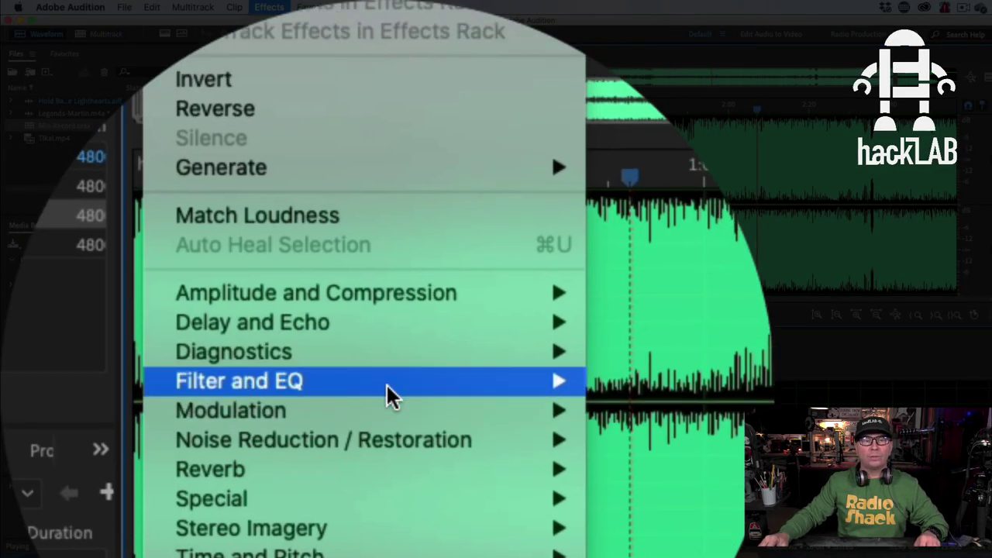
mouse_move(386, 382)
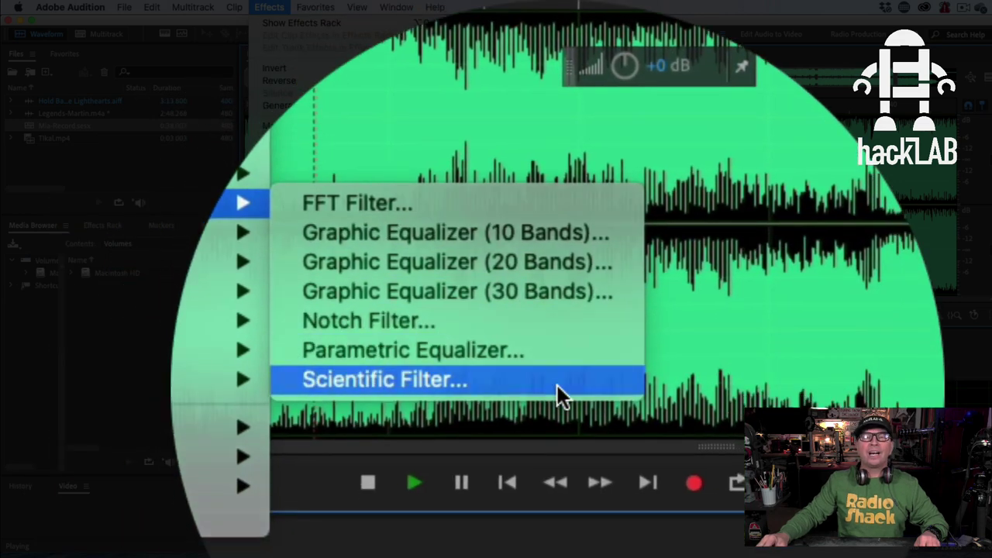
click(558, 386)
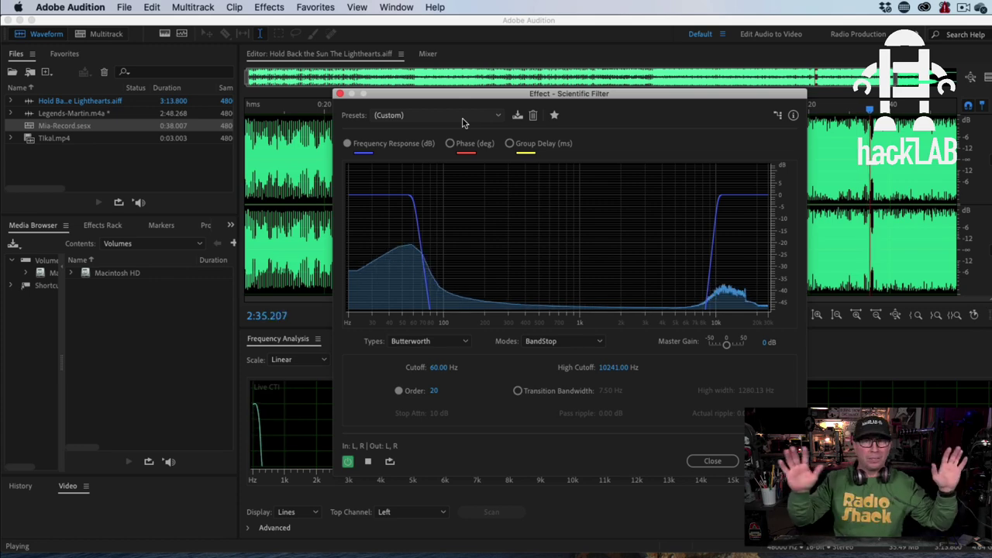
- Compare filter settings, switching from Butterworth band-stop to a Bessel low-pass filter
click(443, 371)
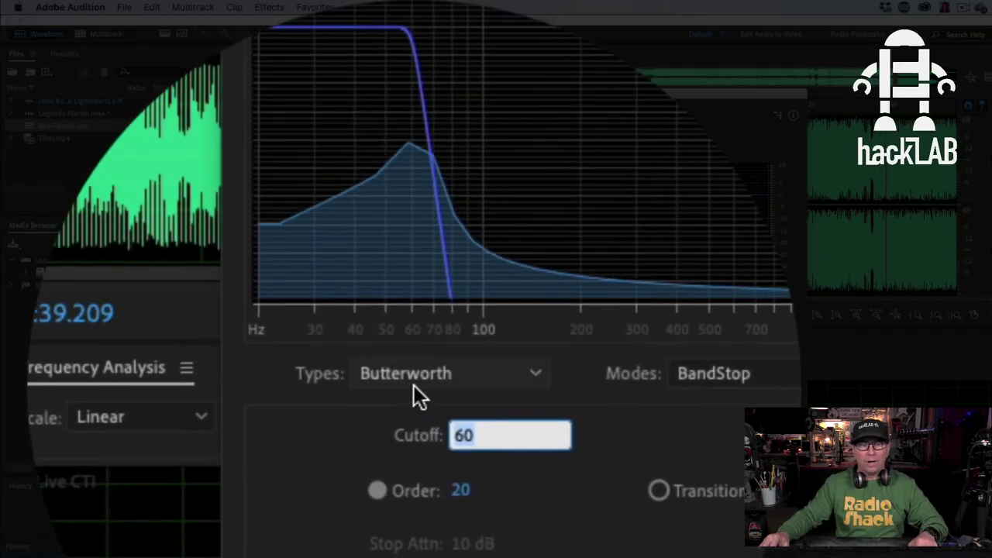
click(428, 386)
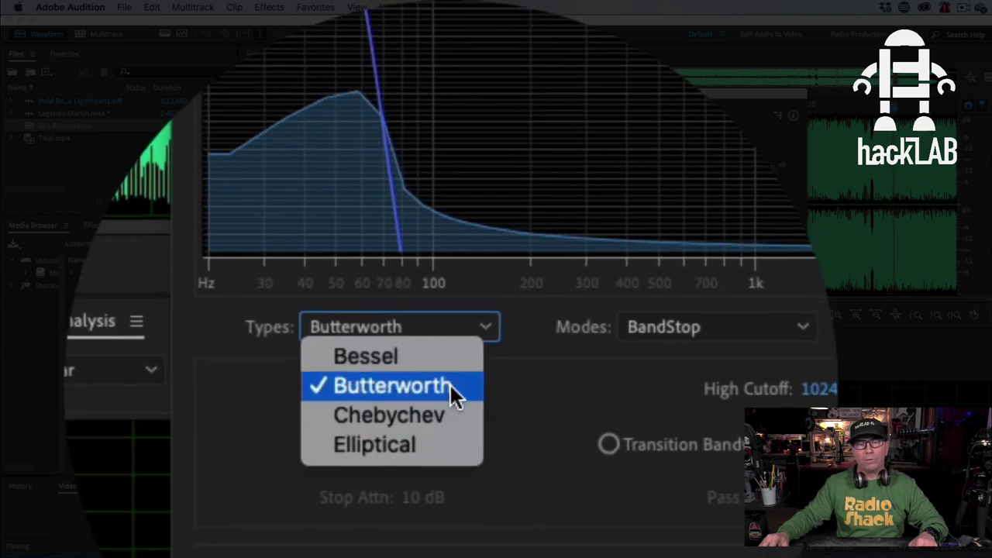
click(451, 385)
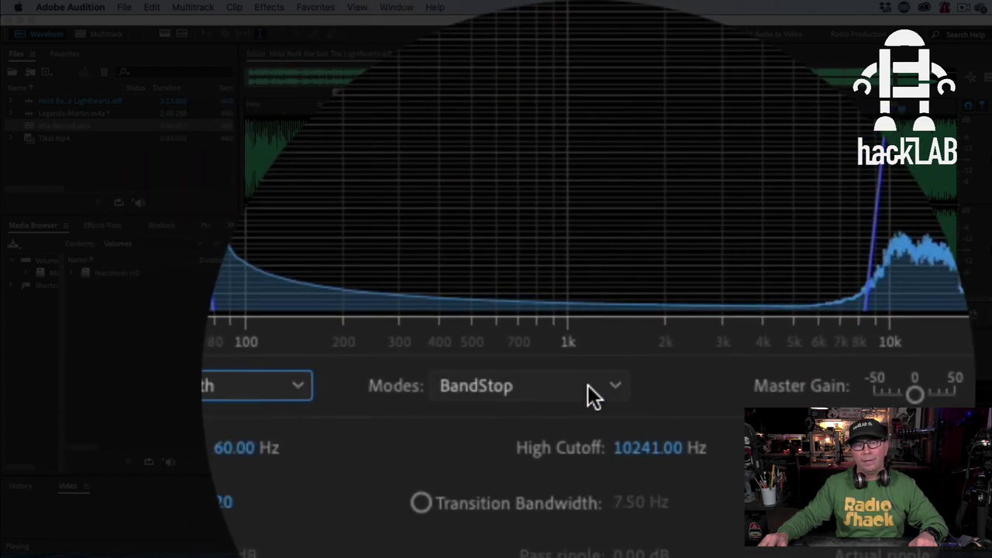
click(587, 386)
click(569, 396)
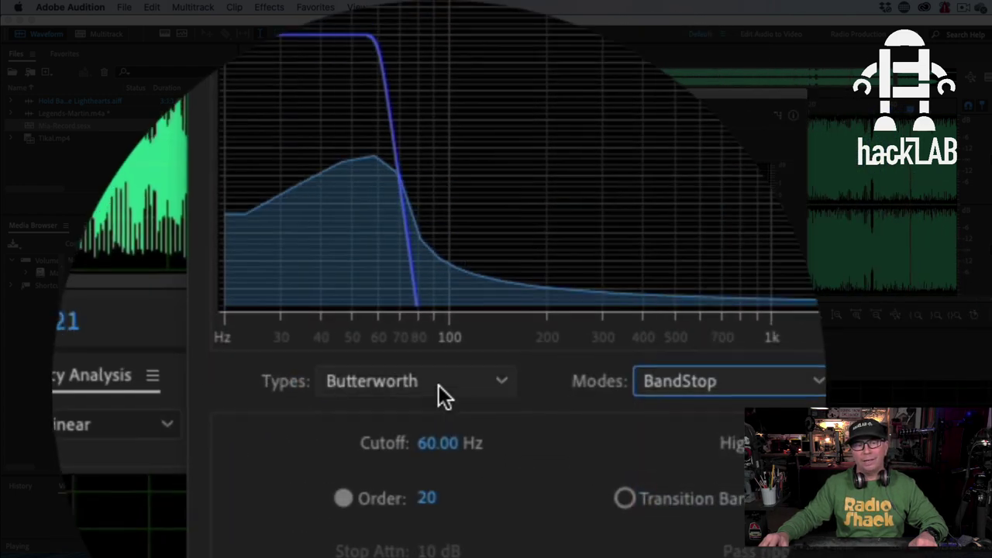
click(439, 385)
click(427, 385)
click(539, 385)
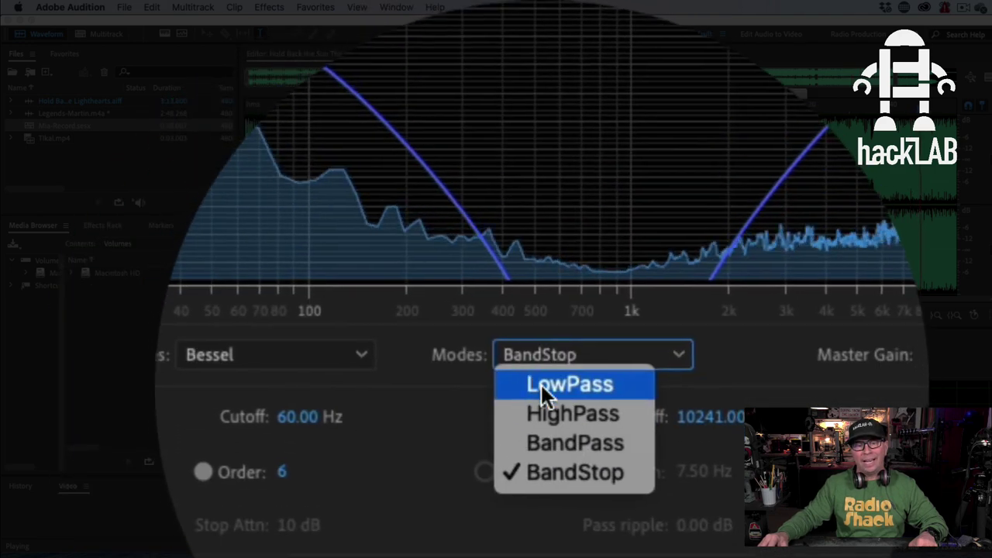
click(547, 315)
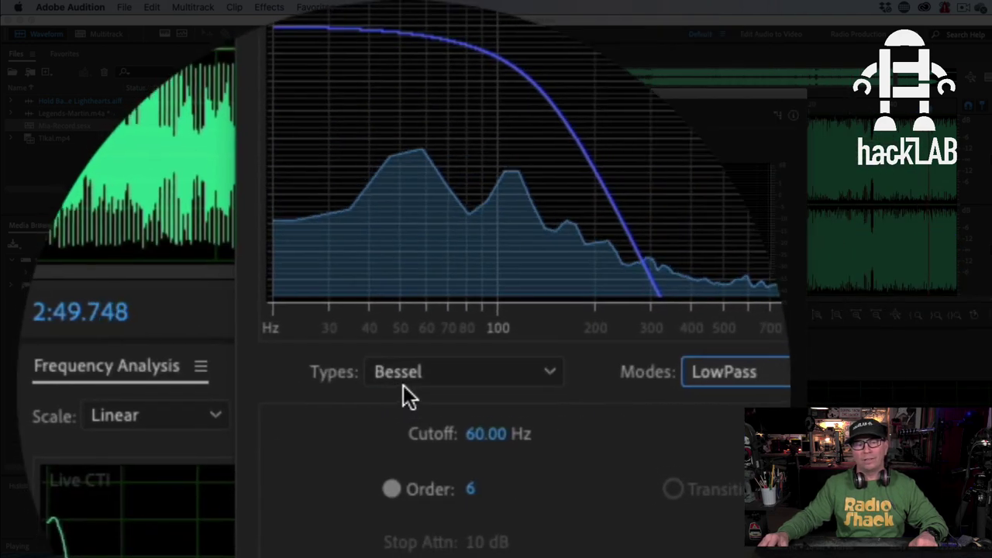
- Return the filter to Butterworth band-stop and select the low Cutoff value
click(188, 326)
click(210, 380)
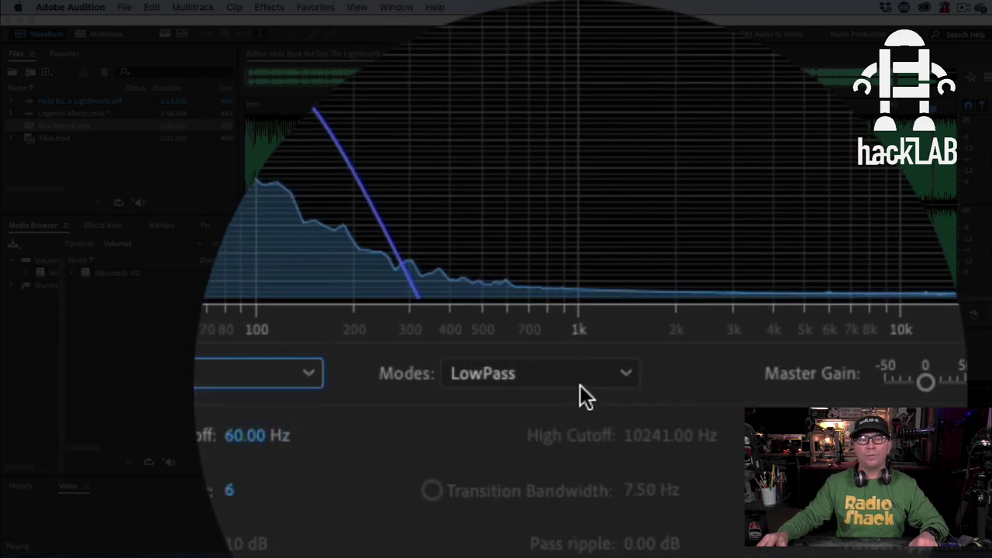
click(554, 393)
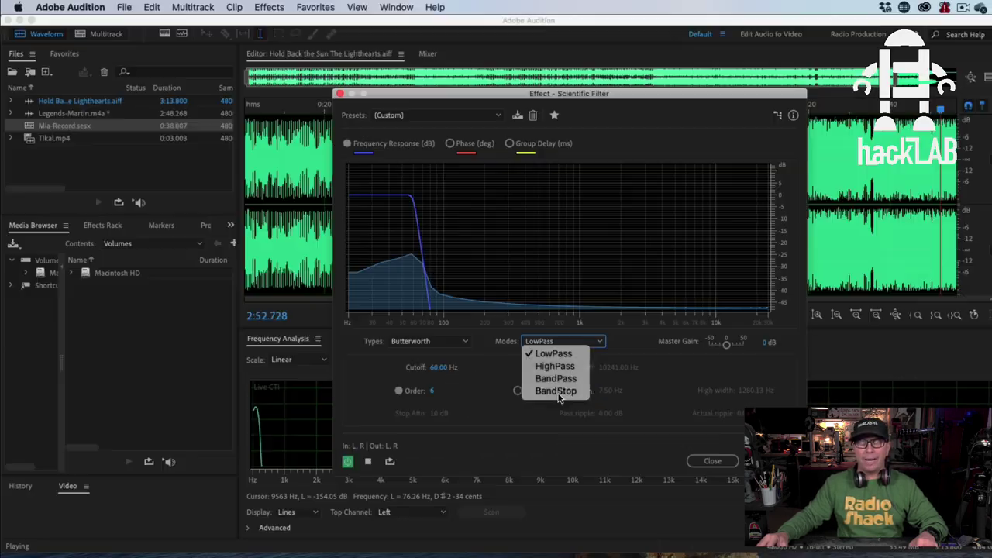
click(543, 494)
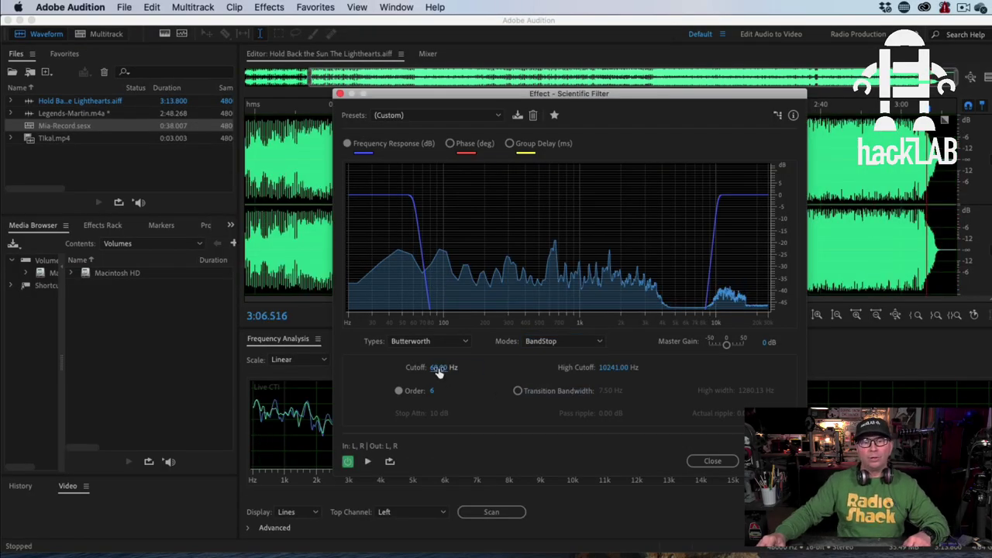
click(441, 369)
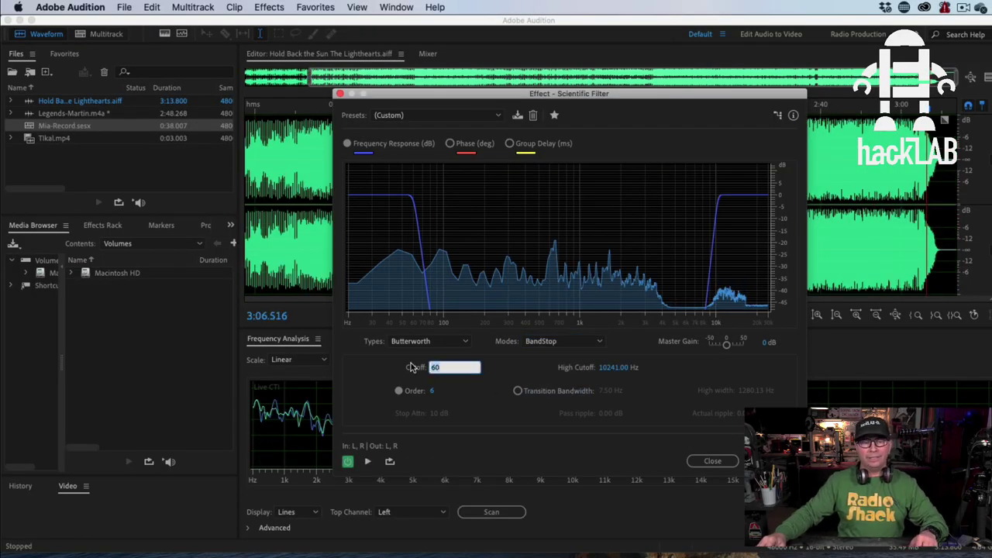
- Set Cutoff to 7220/1.41 (5120.57 Hz) and High Cutoff to 5212*2 (10424 Hz)
text(7220/1.41)
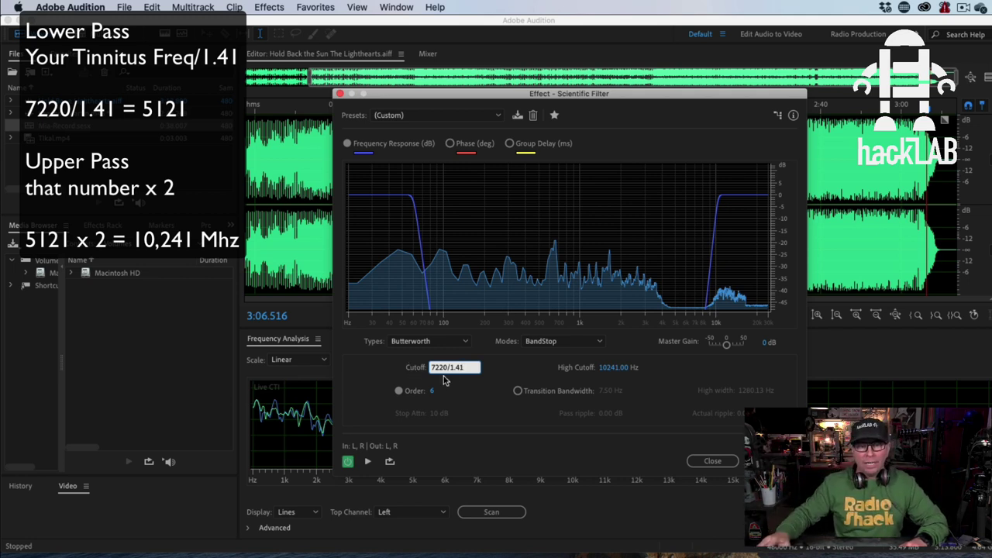
key(Return)
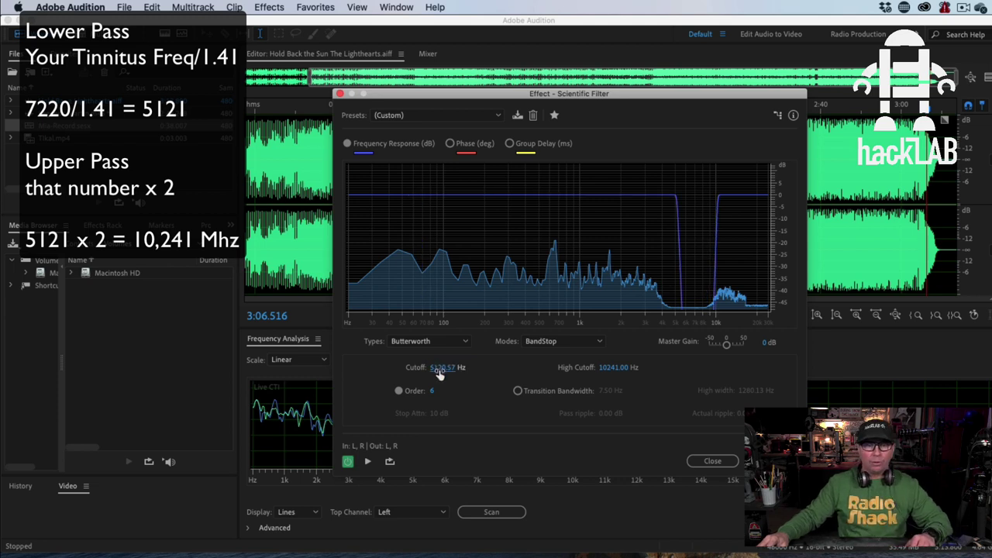
click(606, 368)
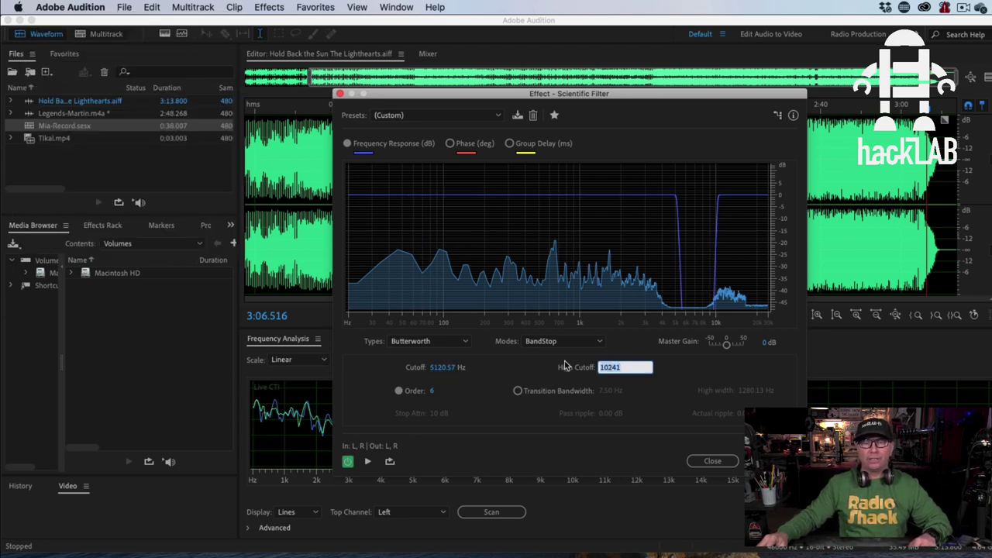
text(5212*2)
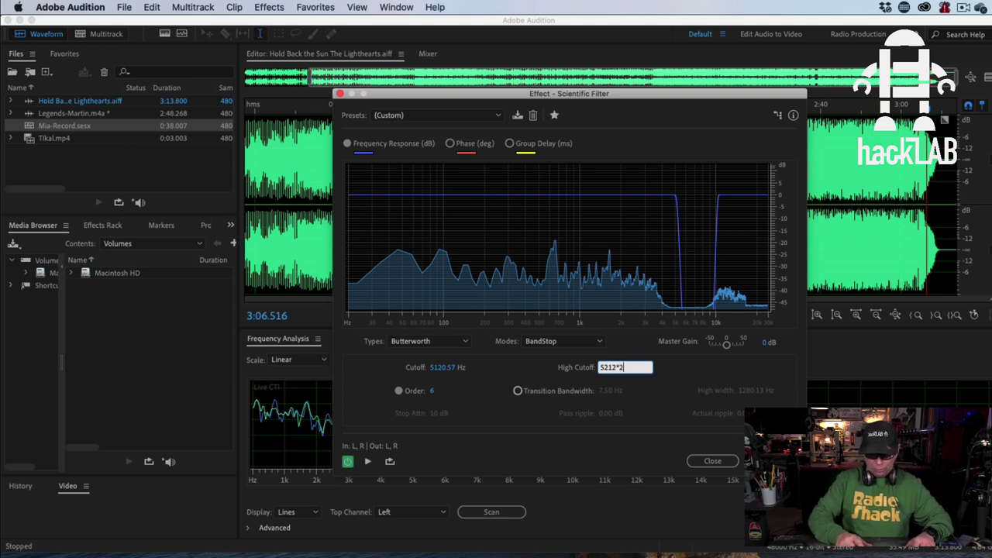
key(Return)
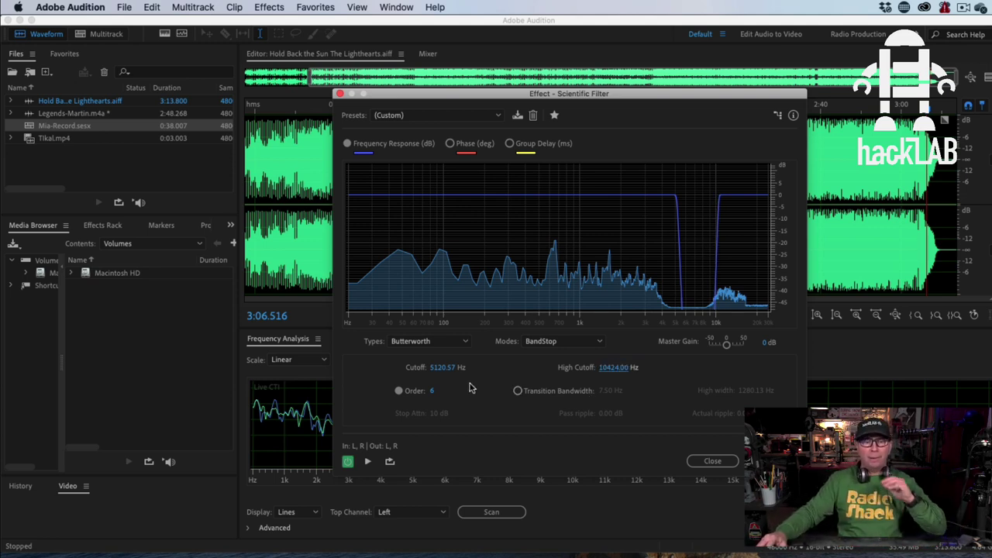
- Enter filter order 100, which clamps to 40, then settle on order 20
click(432, 392)
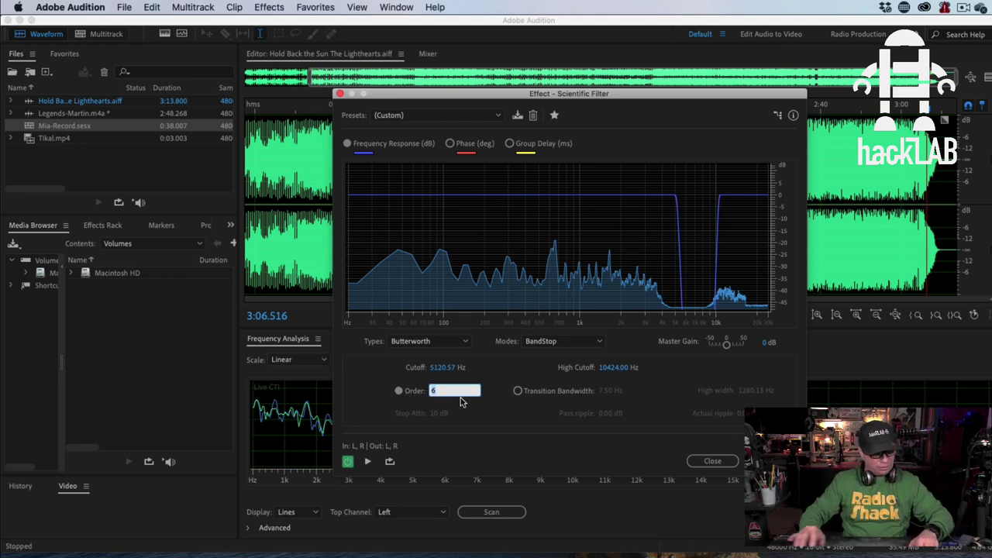
text(100)
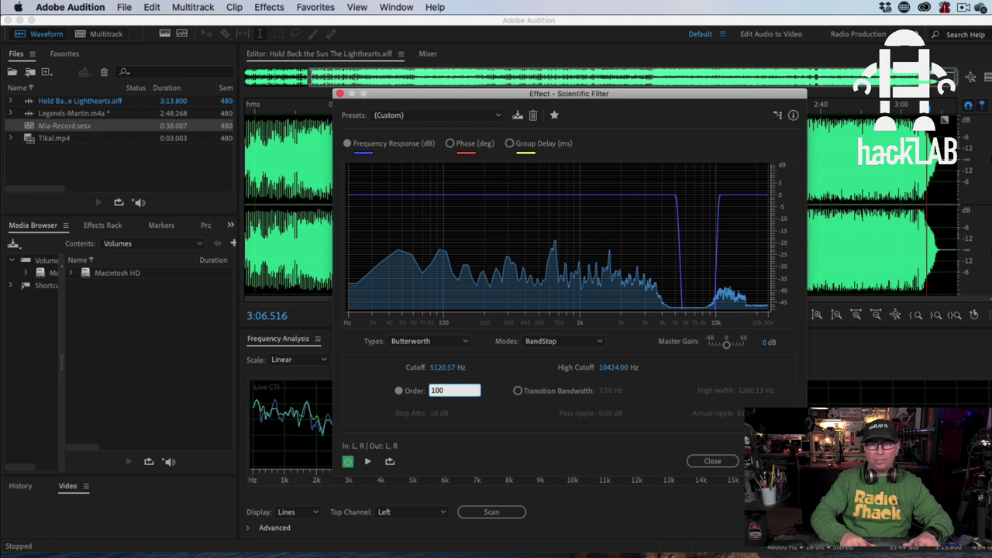
key(Return)
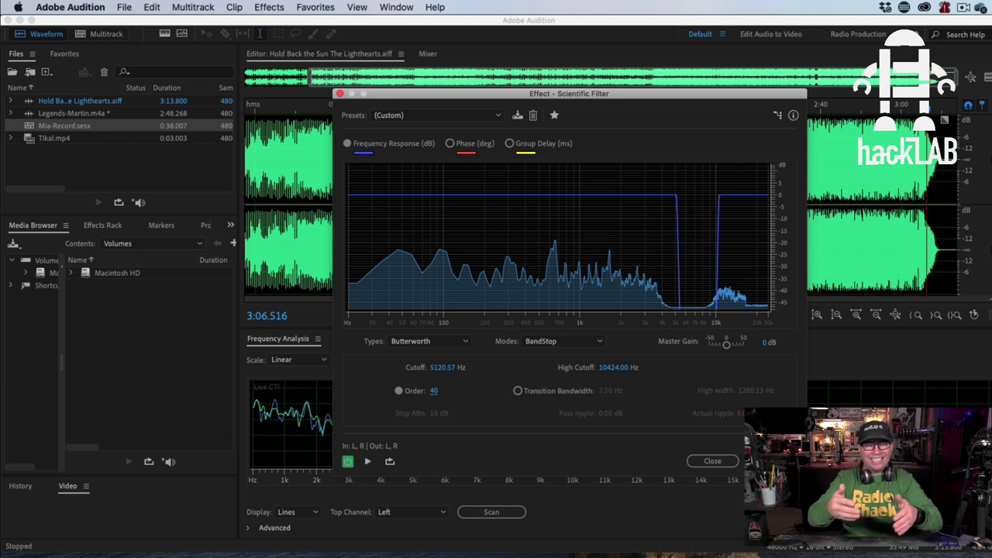
click(436, 392)
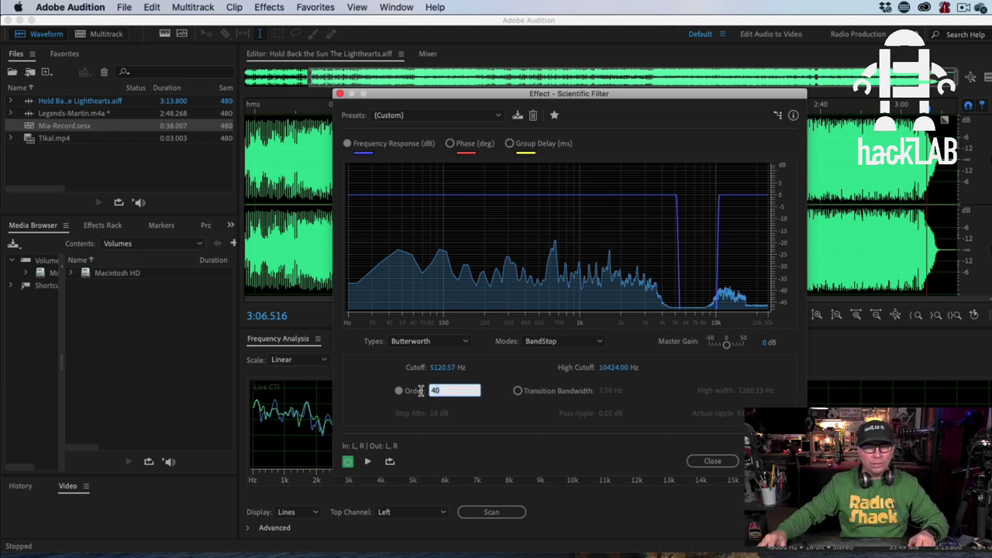
key(Return)
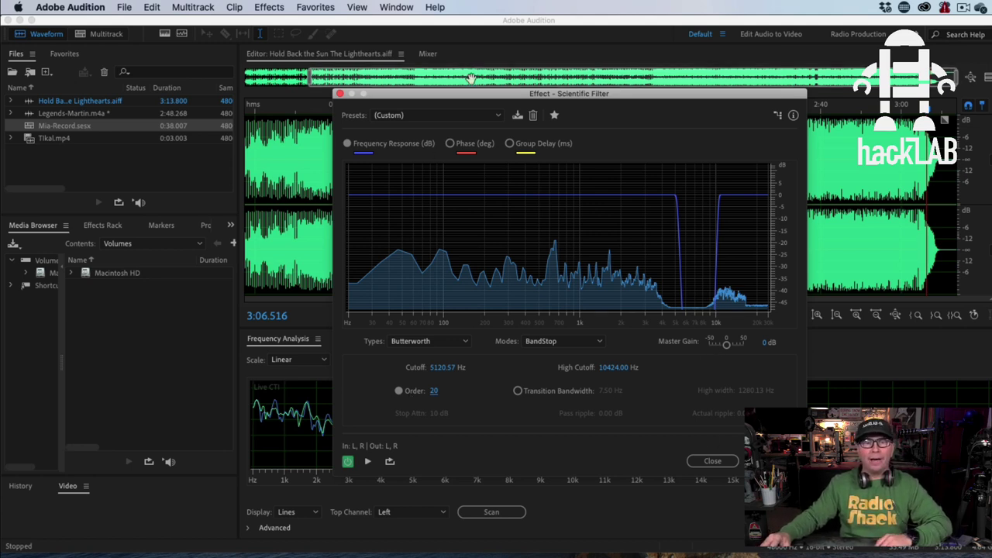
- Save the settings as a preset named with the user's name plus 'Octave Drop 7220'
click(517, 116)
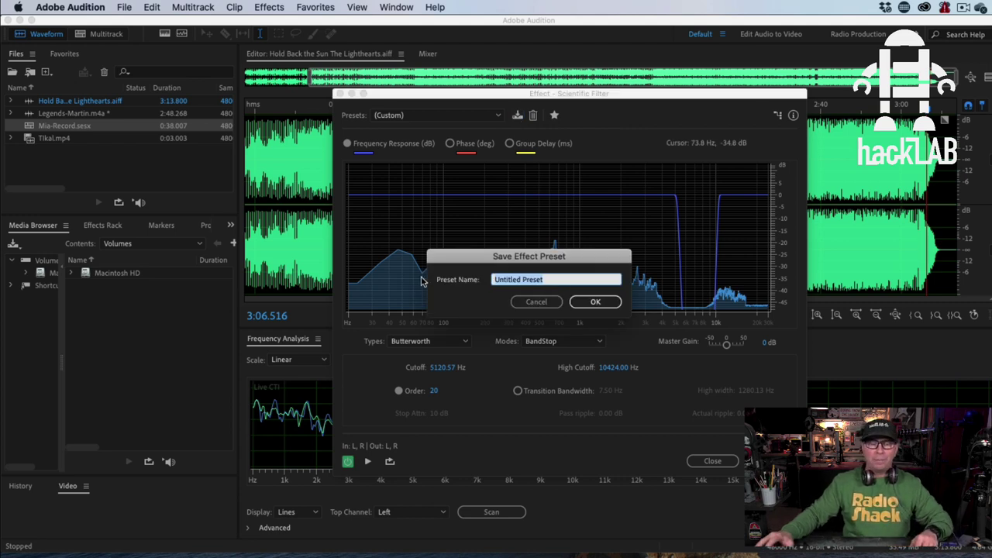
text(Ryan's Octave Drop 7220)
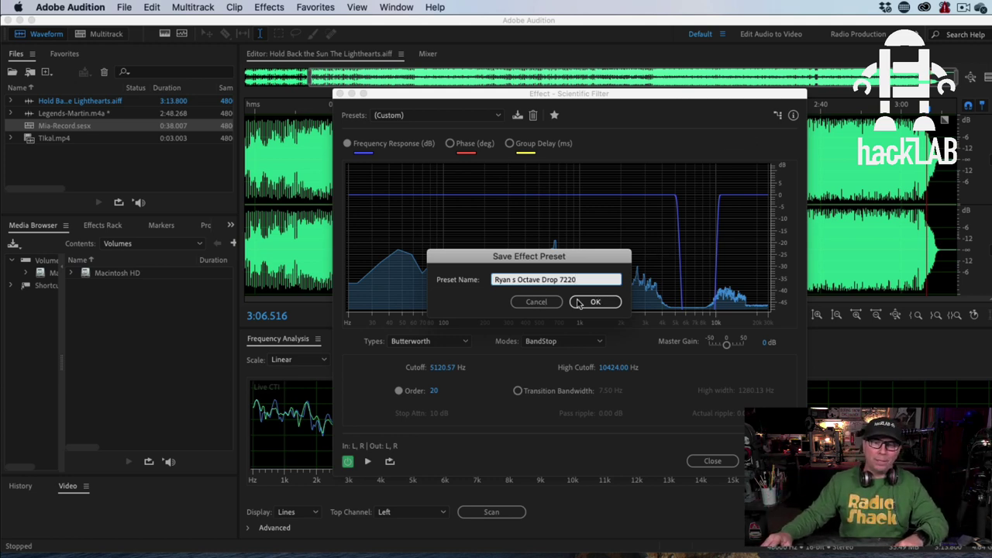
click(584, 303)
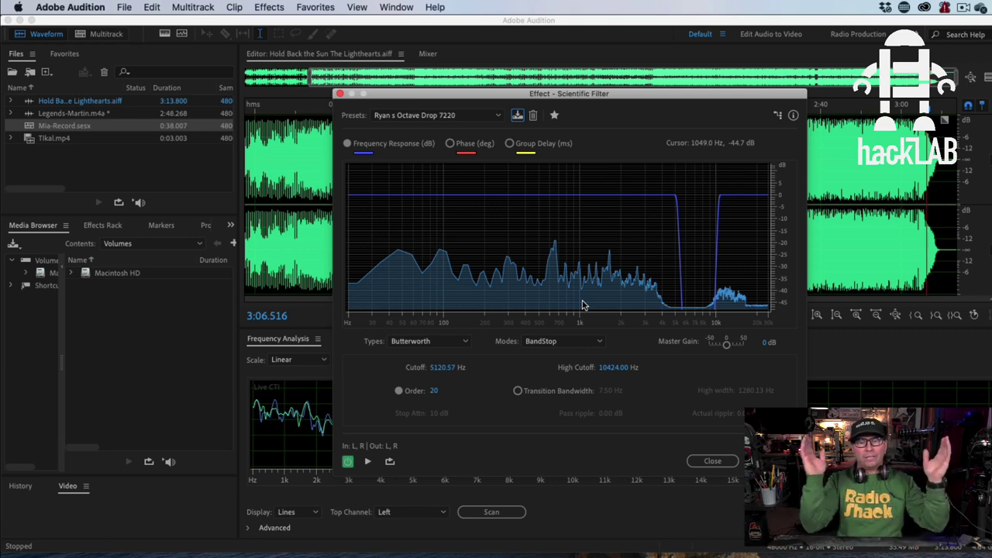
- Apply the band-stop notch to the whole song and play the filtered result from the start
key(Return)
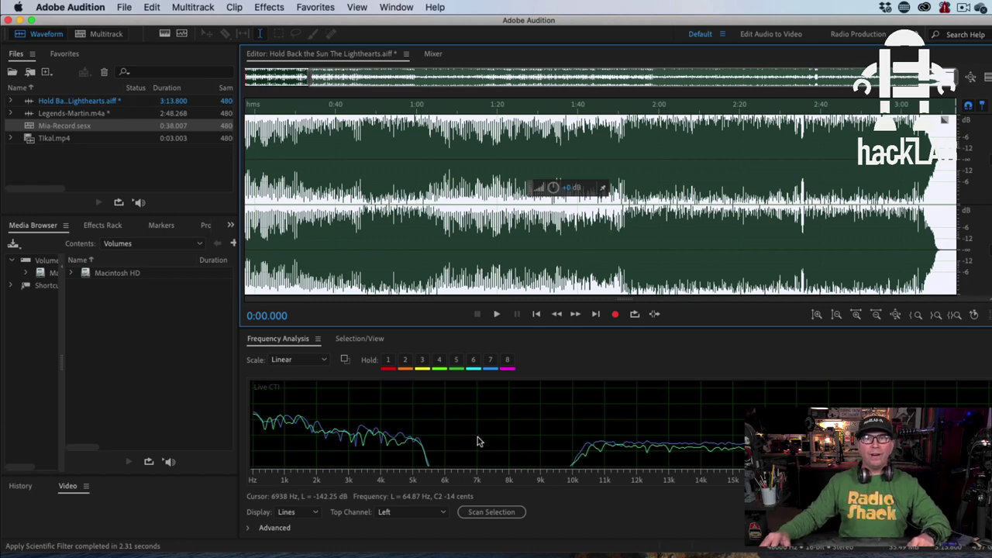
key(space)
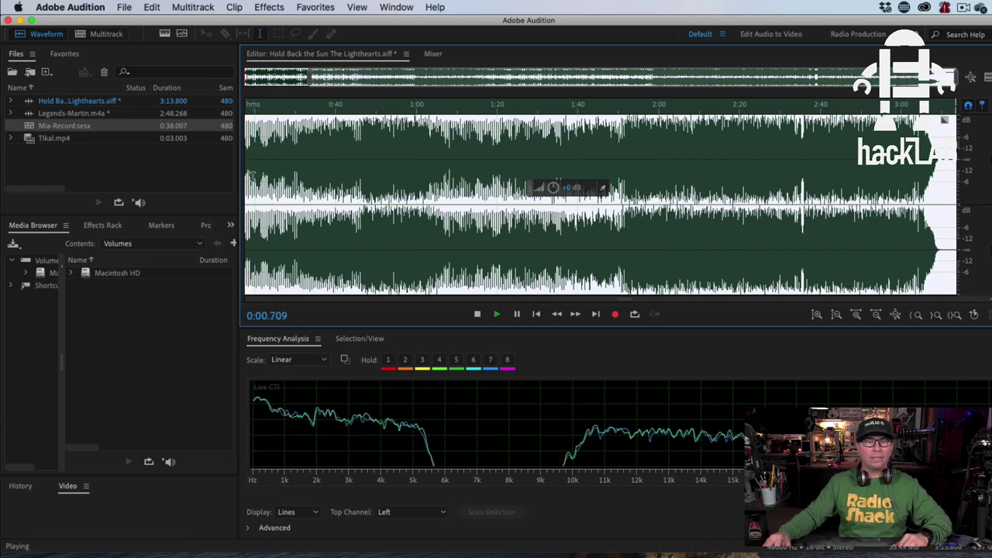
key(super+a)
key(space)
key(space)
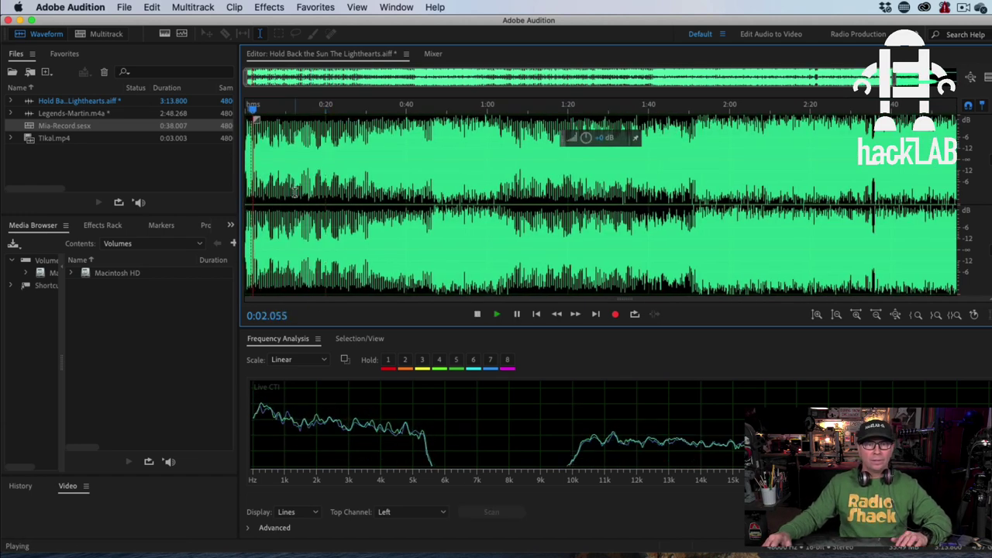